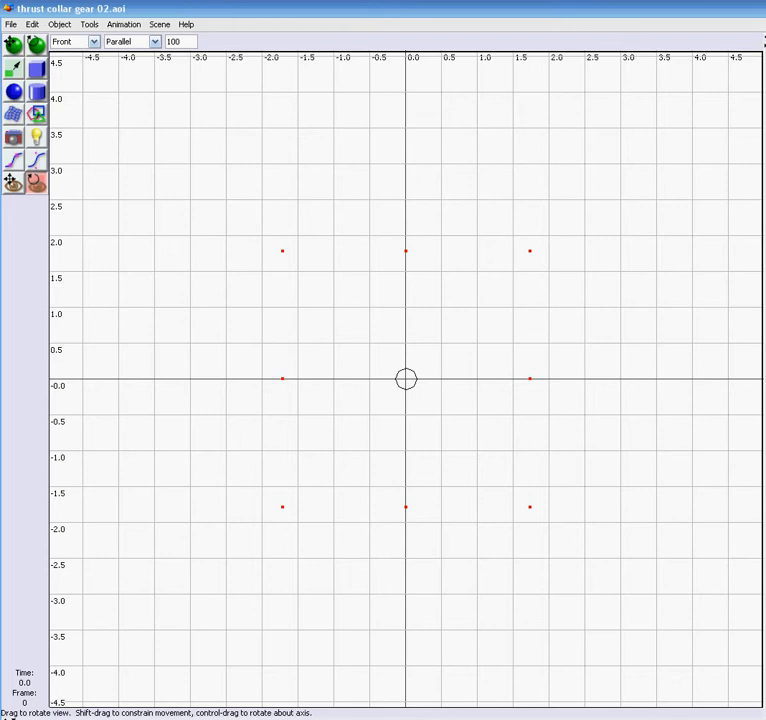
click(88, 24)
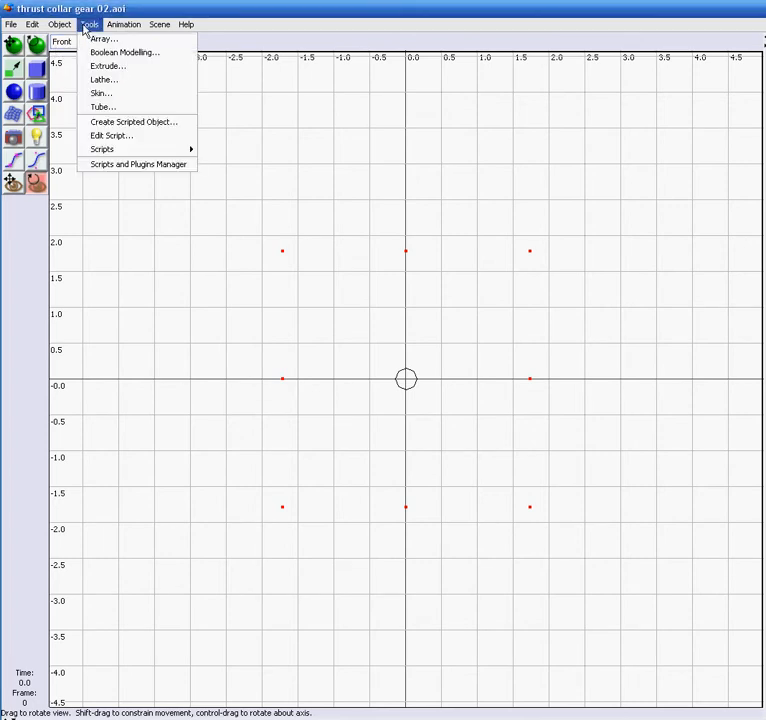
mouse_move(108, 152)
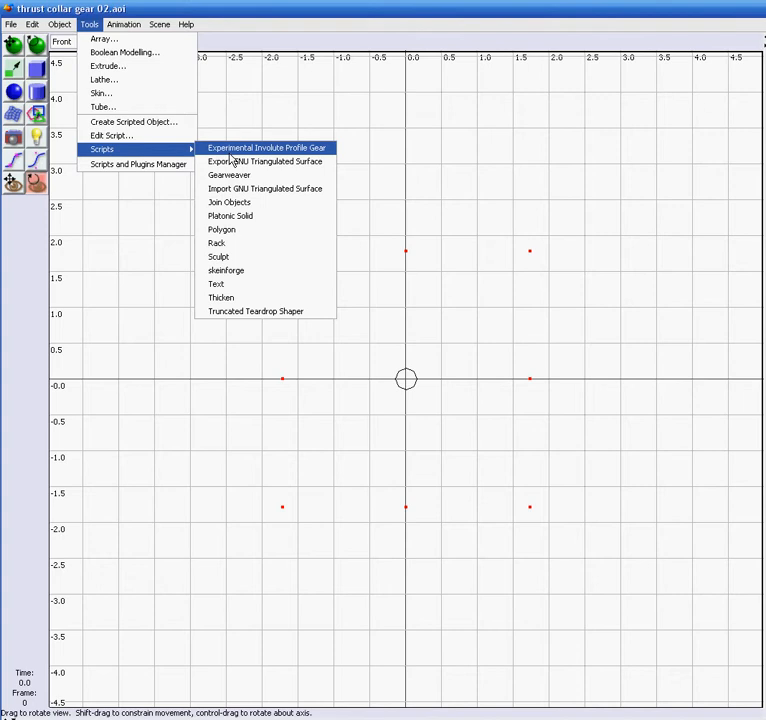
click(283, 100)
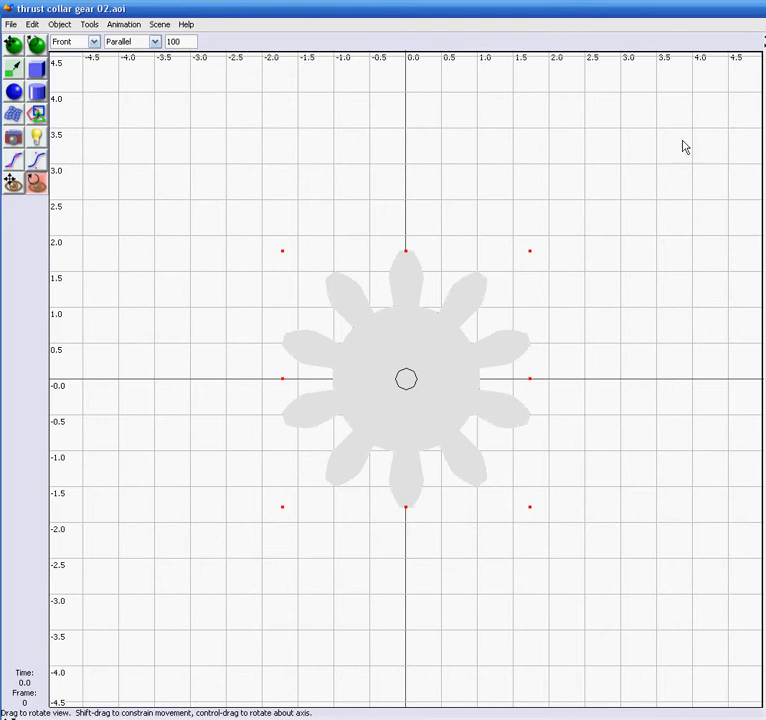
click(122, 24)
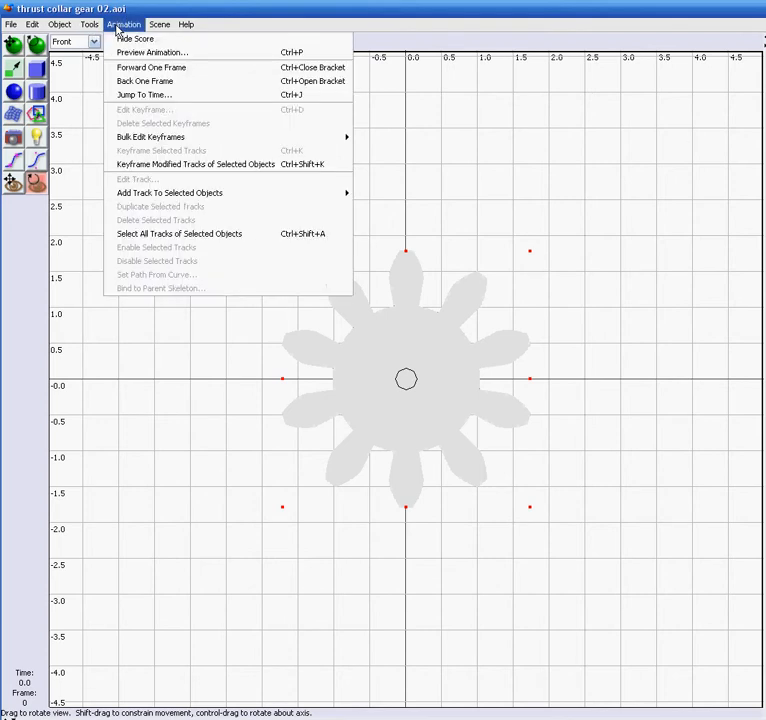
mouse_move(91, 24)
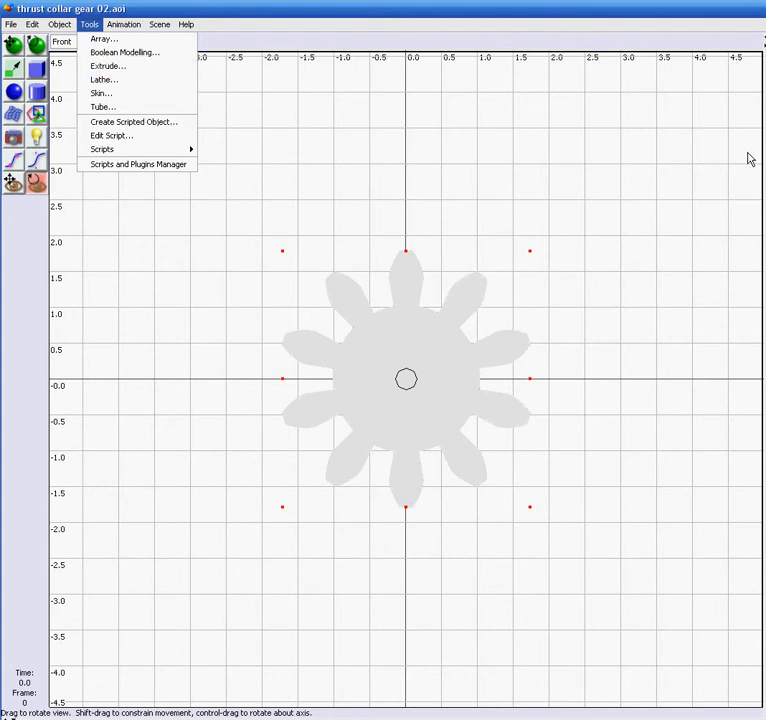
click(641, 149)
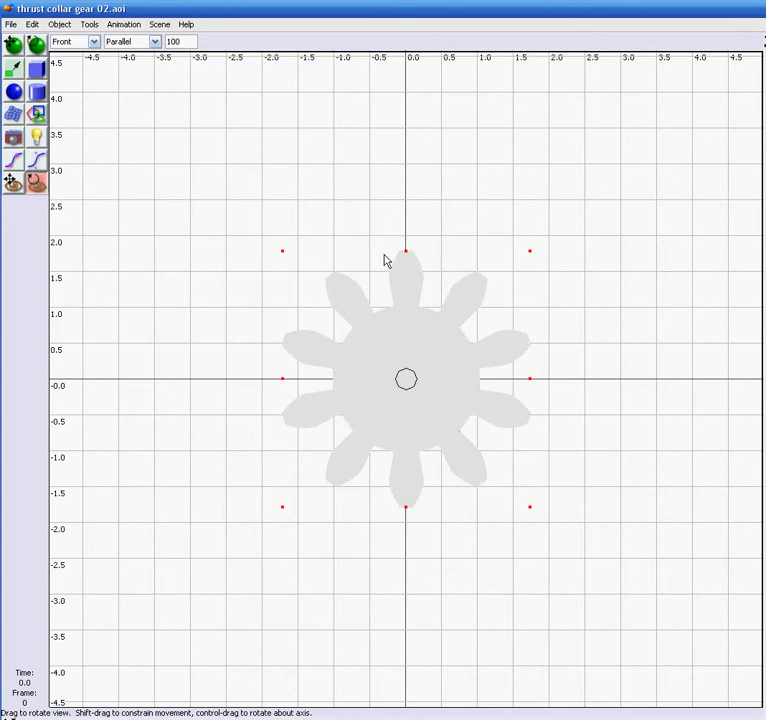
mouse_move(447, 245)
mouse_down()
mouse_move(392, 249)
mouse_move(402, 222)
mouse_move(453, 180)
mouse_move(437, 180)
mouse_move(455, 309)
mouse_move(446, 245)
mouse_move(436, 258)
mouse_move(437, 246)
mouse_up()
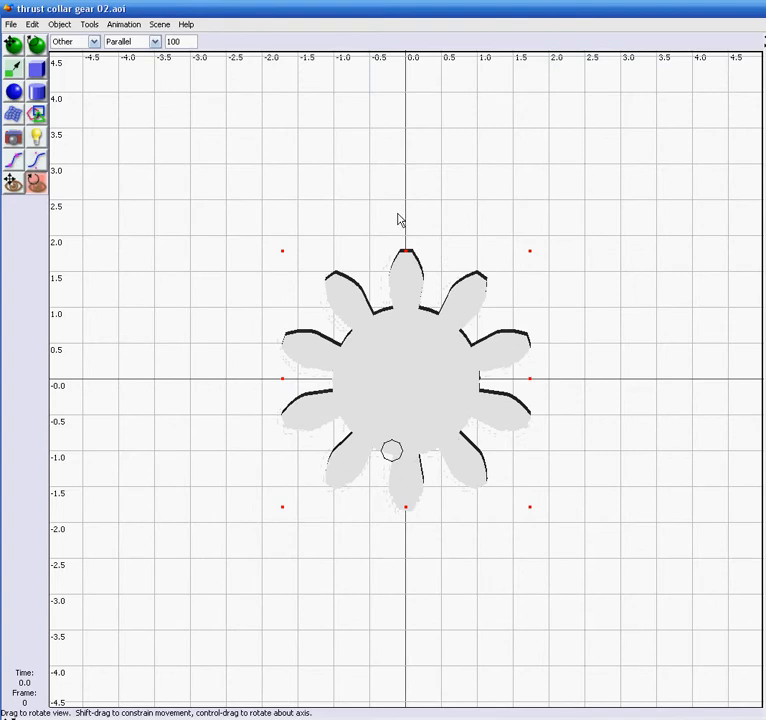
click(94, 42)
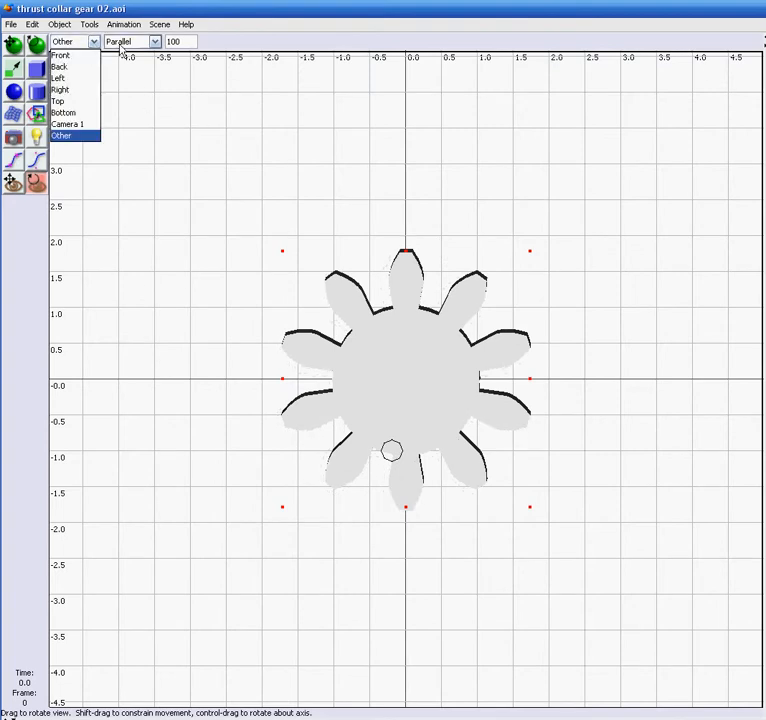
key(Escape)
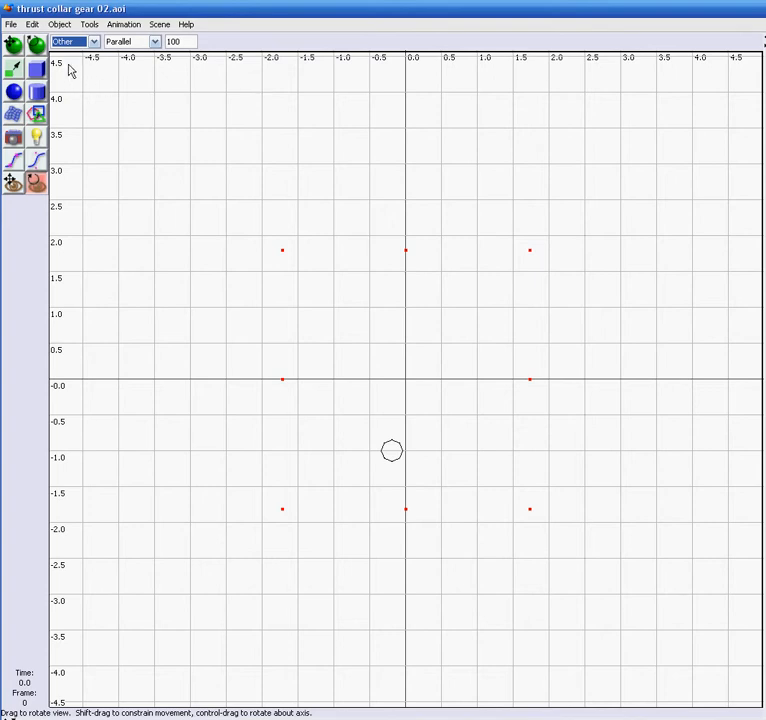
click(89, 24)
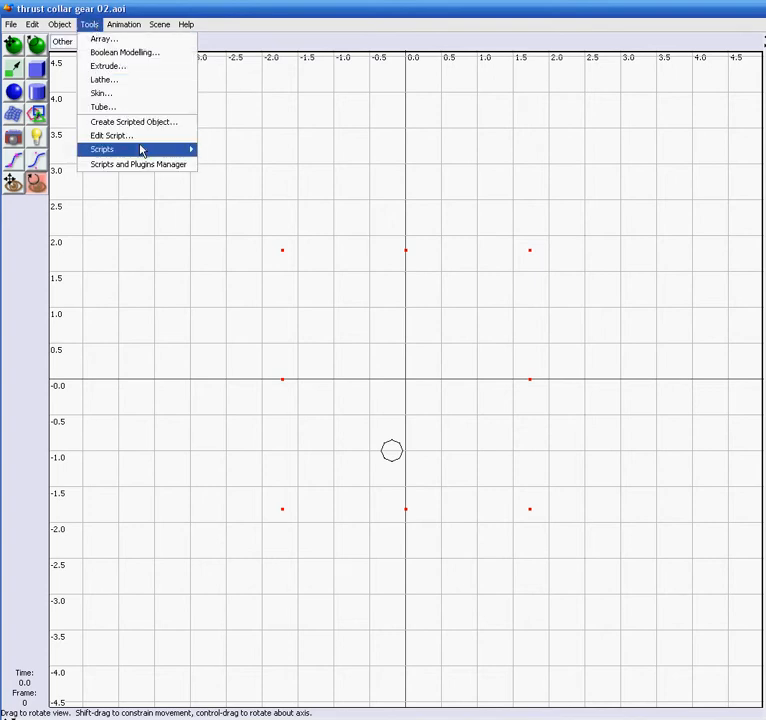
mouse_move(142, 149)
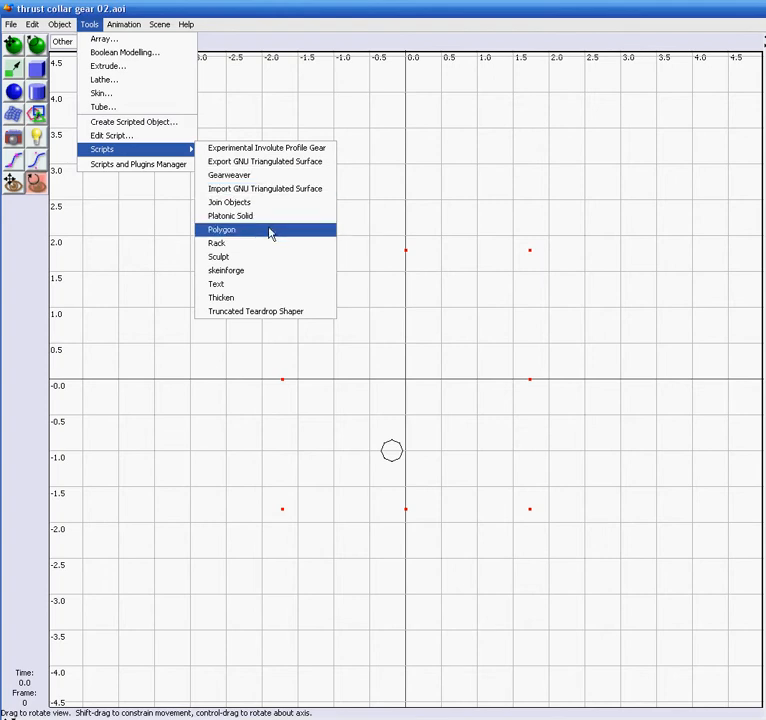
click(429, 115)
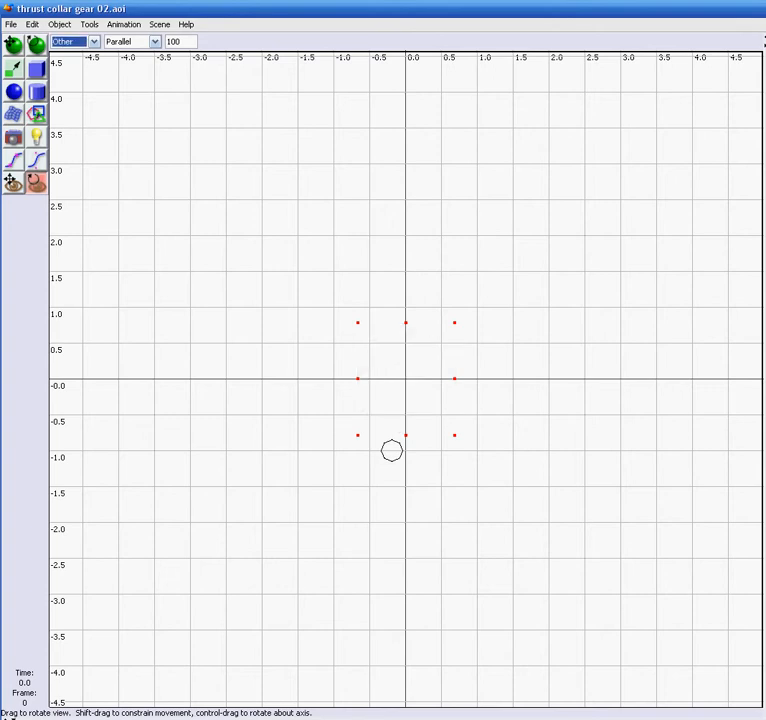
Try to run Boolean Modelling on the gear and hexagonal prism with only one of them selected
drag(360, 367, 363, 375)
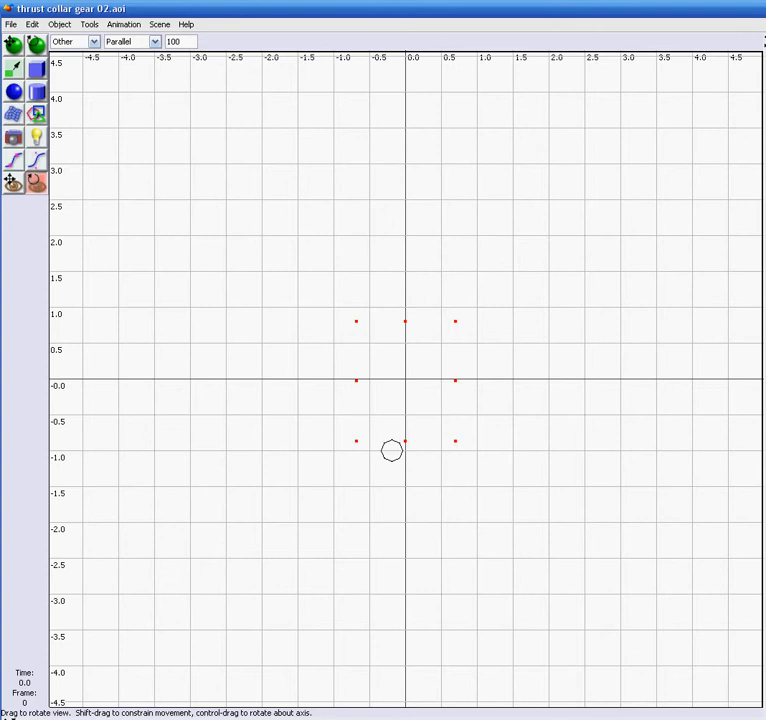
drag(219, 238, 457, 280)
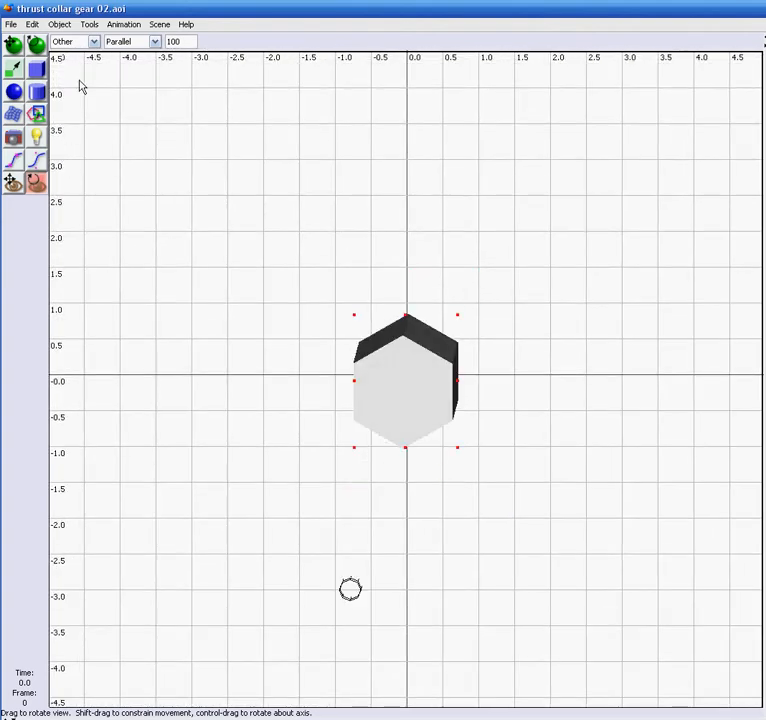
drag(340, 183, 289, 181)
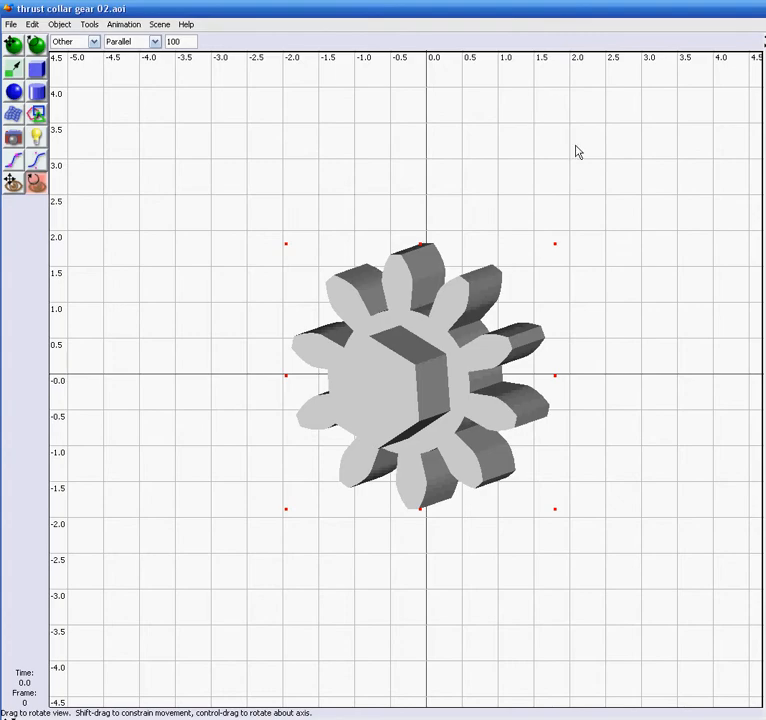
drag(522, 151, 552, 97)
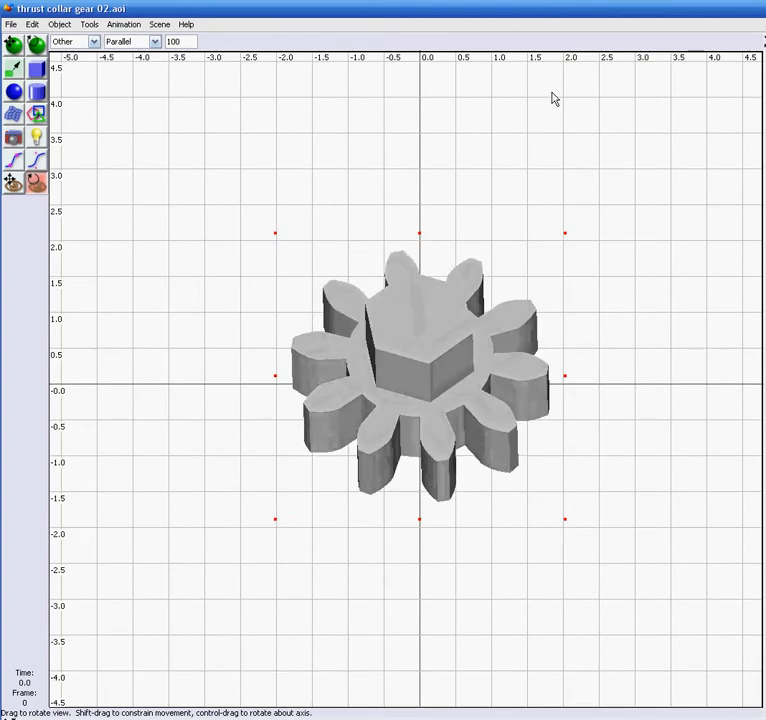
click(89, 24)
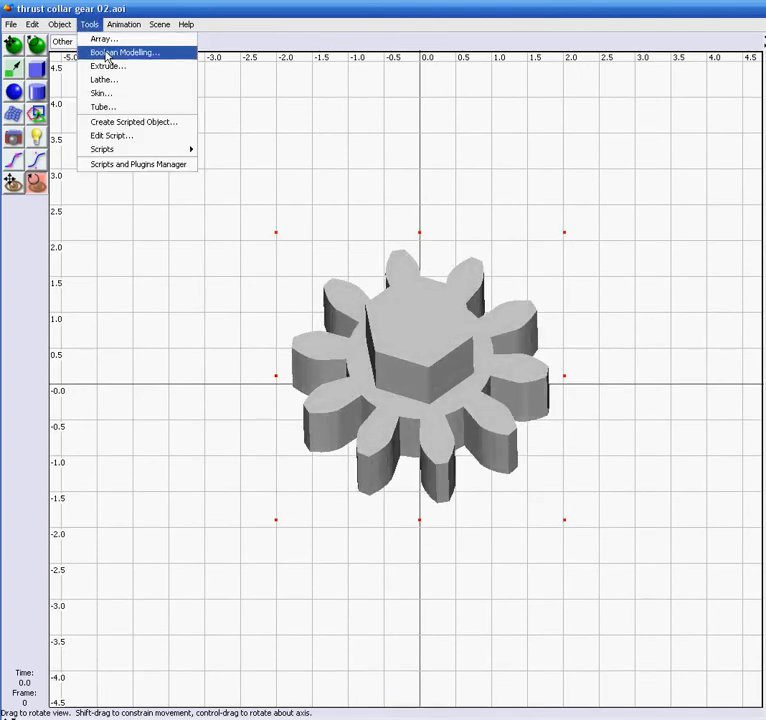
click(110, 53)
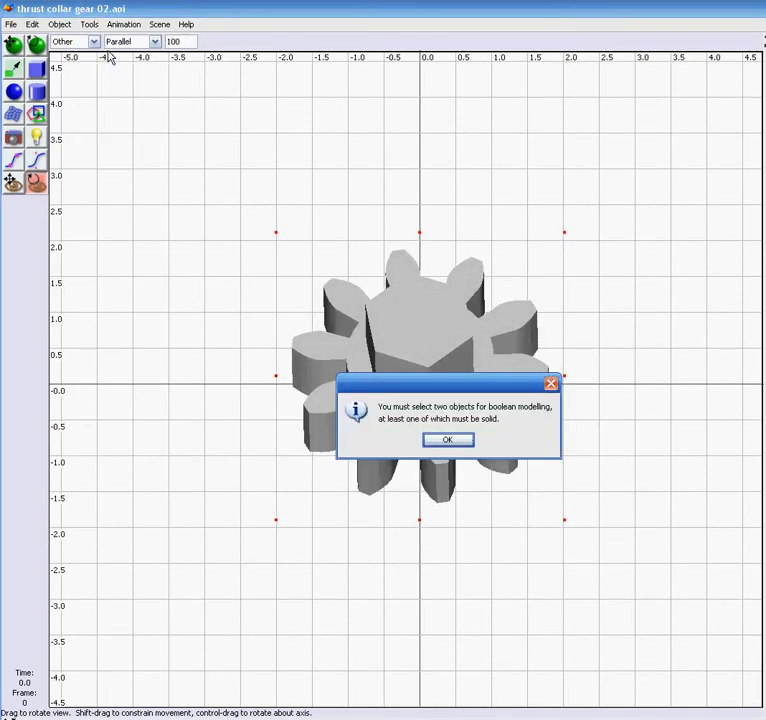
click(450, 441)
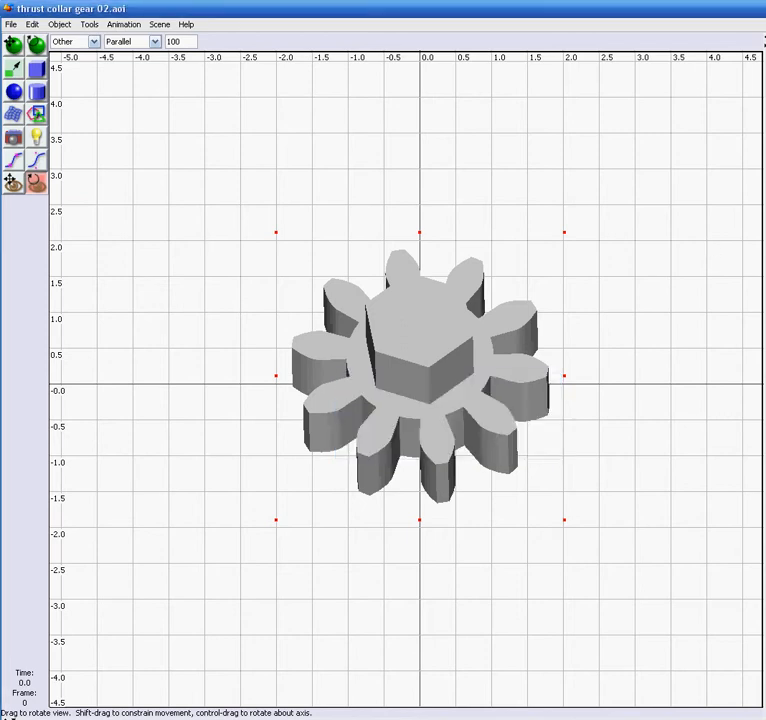
Select both the gear and the hexagonal prism and preview the Boolean Modelling operations Union and First - Second
ctrl+click(764, 130)
click(91, 24)
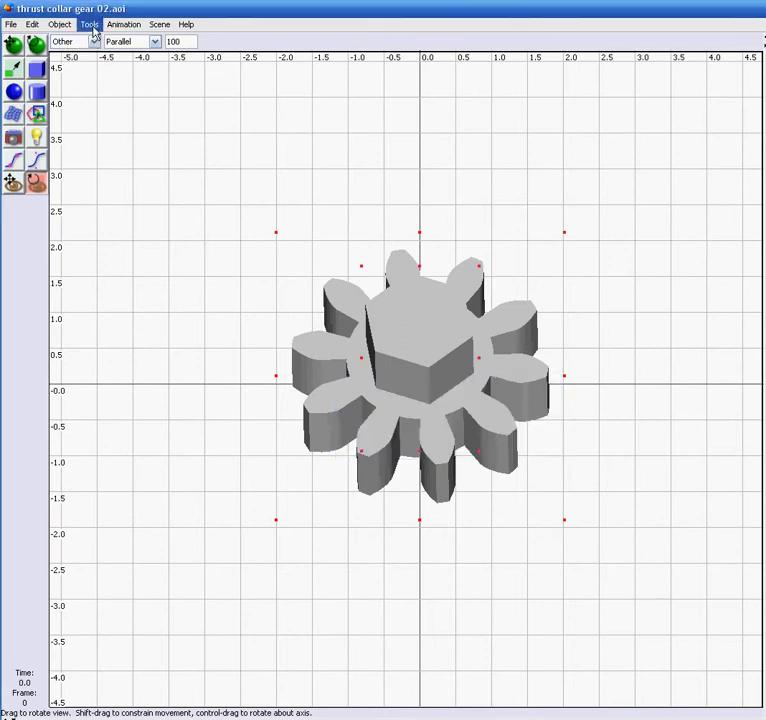
click(99, 53)
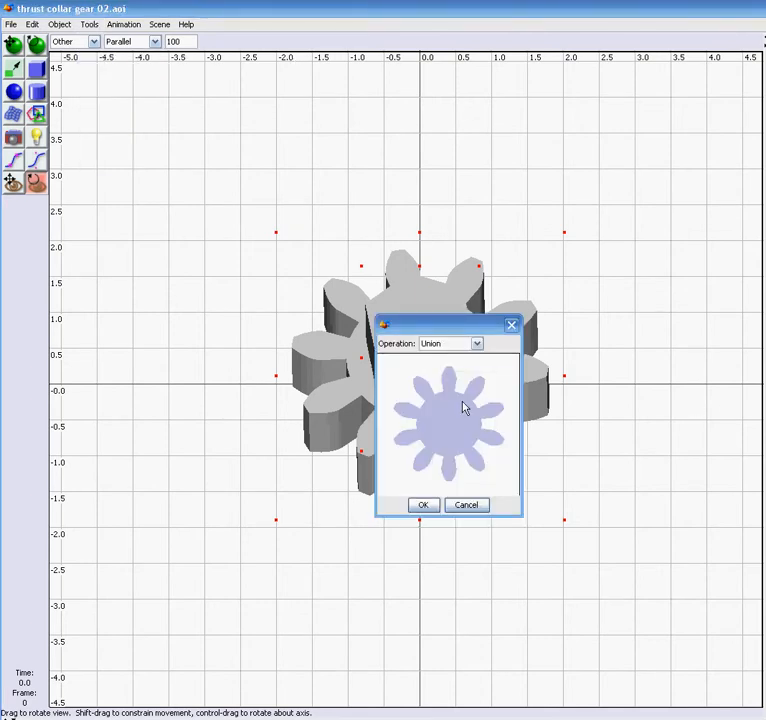
drag(468, 397, 449, 366)
click(477, 344)
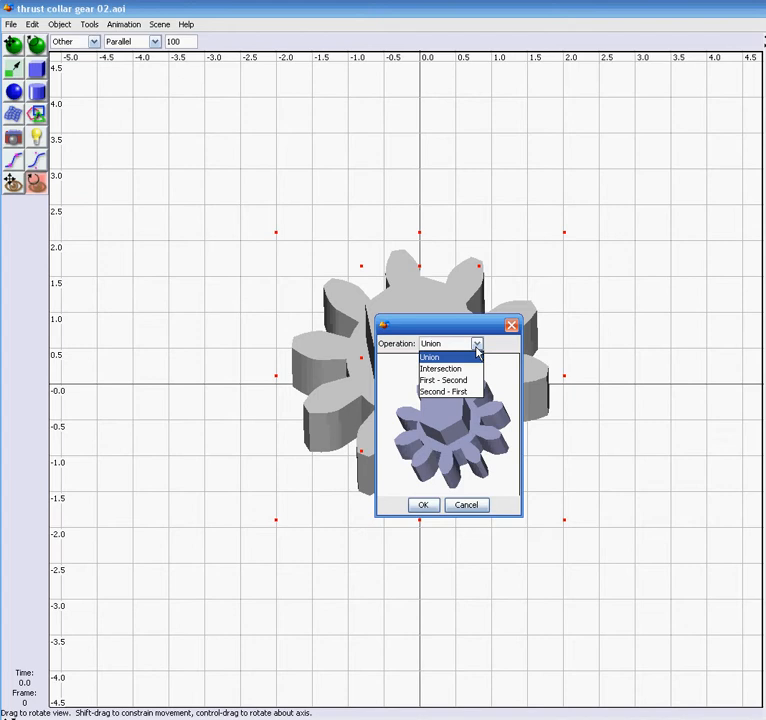
click(455, 383)
drag(461, 405, 472, 342)
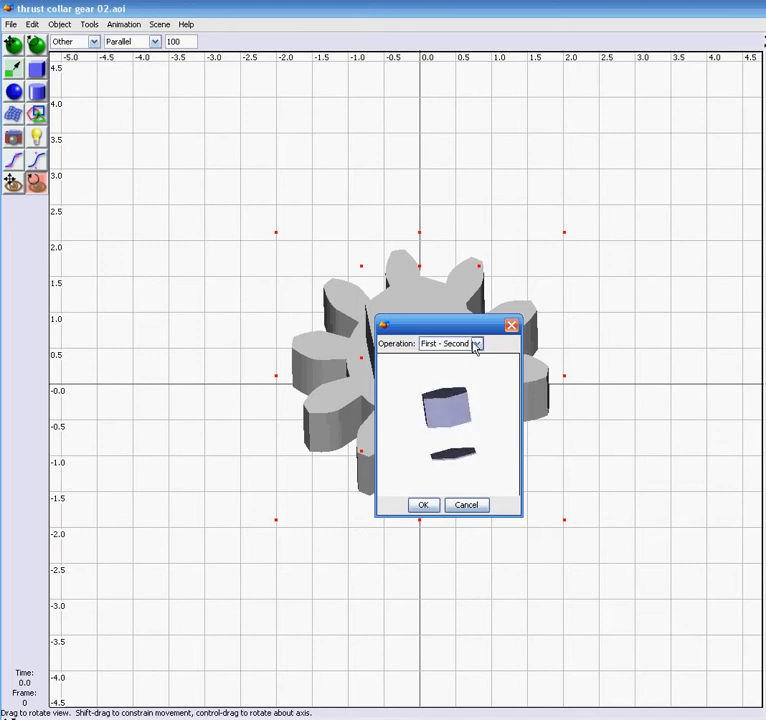
drag(472, 354, 457, 380)
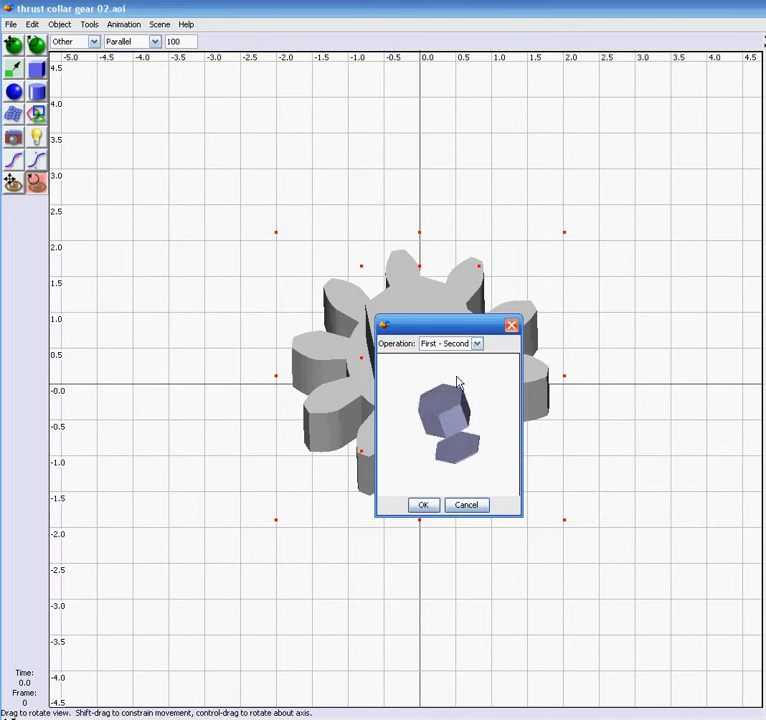
Preview subtracting the hexagonal prism from the gear with the Second - First operation, and cancel the boolean
click(481, 347)
click(475, 392)
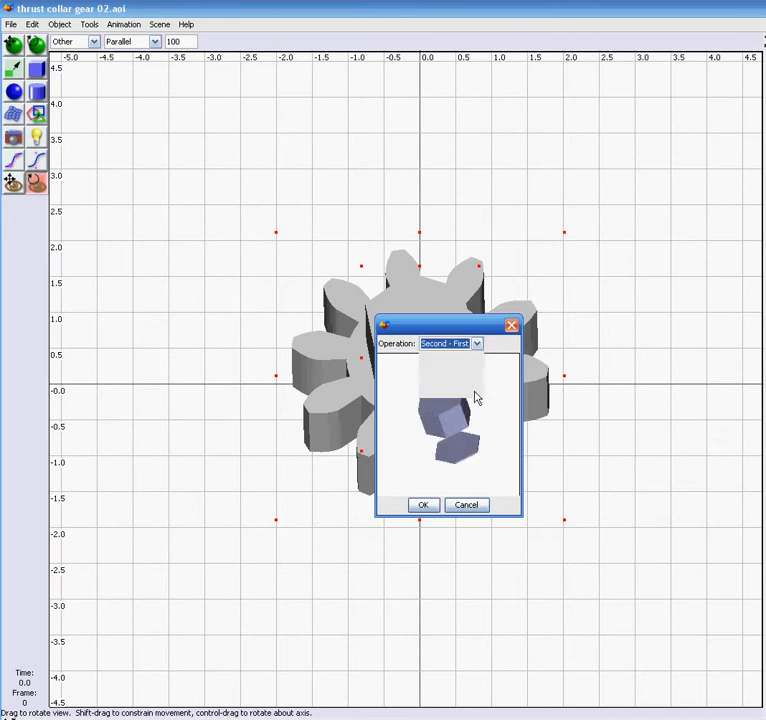
mouse_move(481, 433)
mouse_down()
mouse_move(496, 419)
mouse_move(480, 448)
mouse_move(484, 465)
mouse_move(501, 378)
mouse_move(484, 441)
mouse_move(492, 462)
mouse_move(507, 460)
mouse_move(499, 480)
mouse_move(456, 410)
mouse_move(484, 443)
mouse_move(491, 441)
mouse_up()
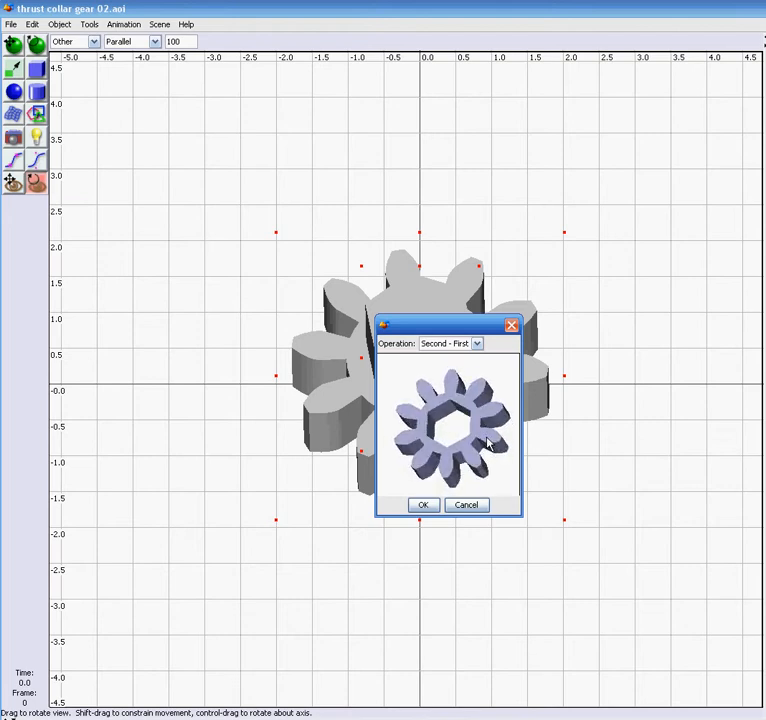
click(467, 505)
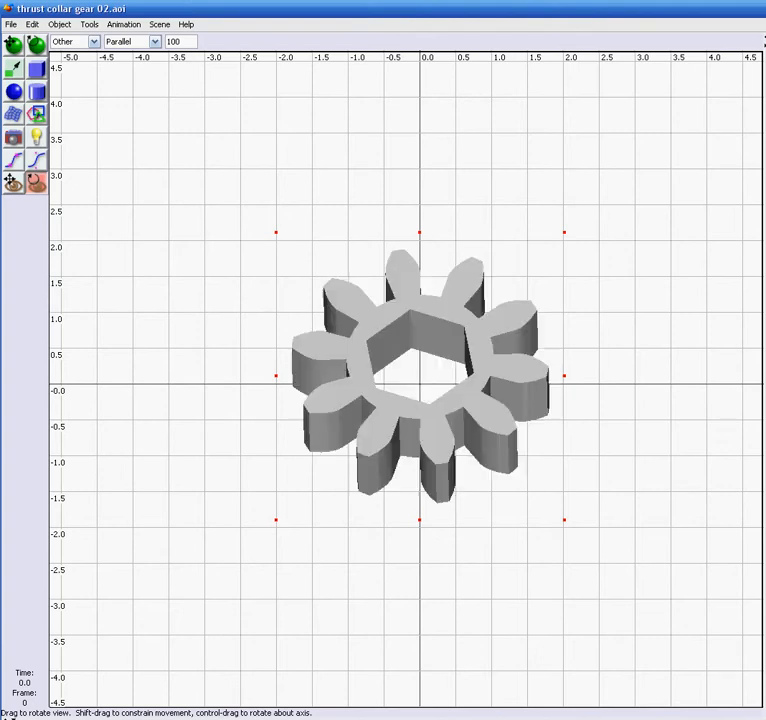
mouse_move(598, 221)
mouse_down()
mouse_move(559, 229)
mouse_move(513, 157)
mouse_move(566, 221)
mouse_move(600, 246)
mouse_move(600, 224)
mouse_move(580, 222)
mouse_up()
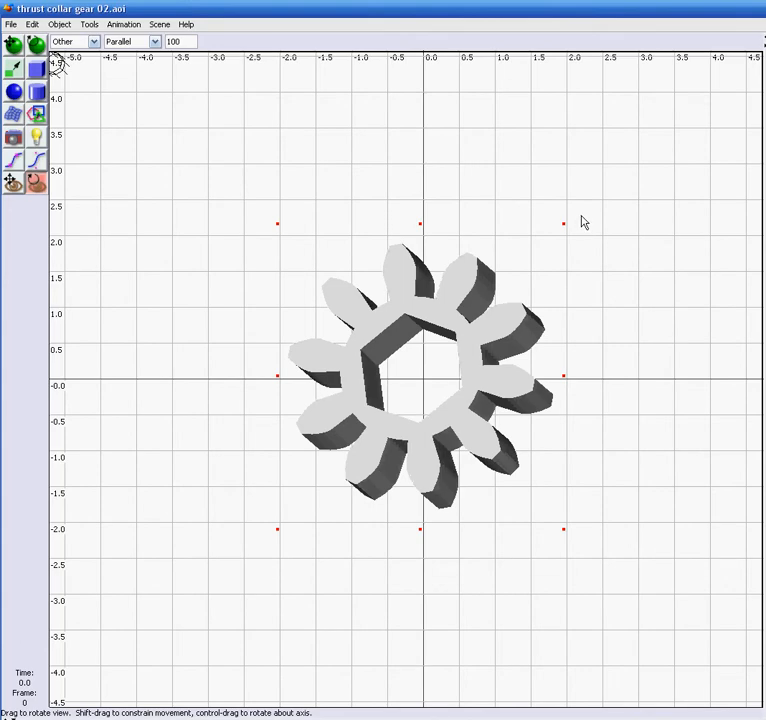
drag(510, 210, 535, 191)
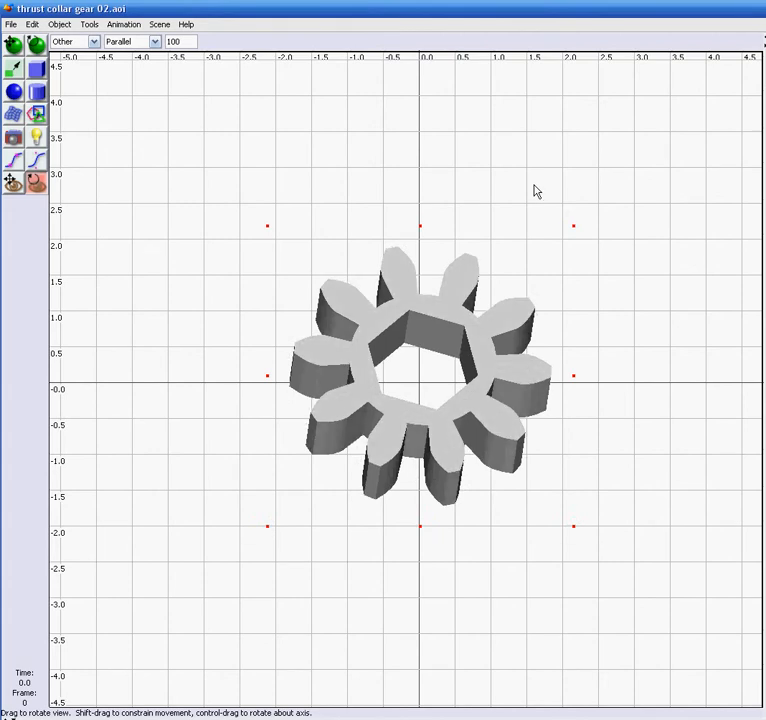
click(11, 24)
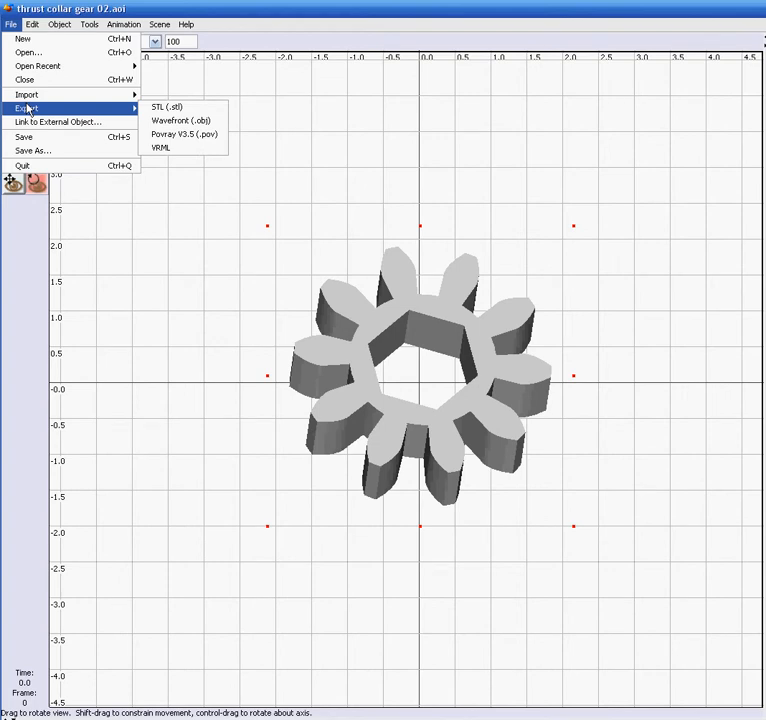
mouse_move(126, 110)
click(222, 96)
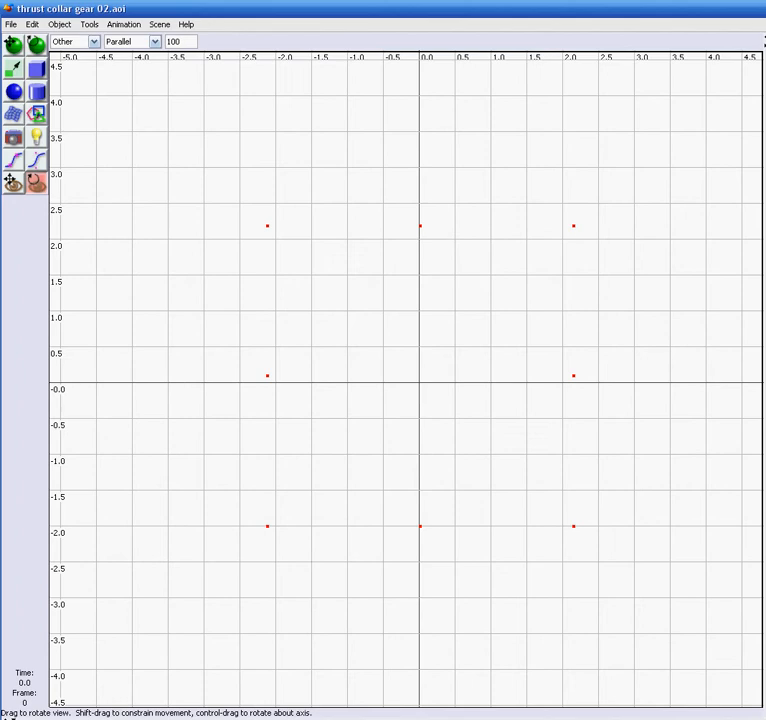
Try to run Boolean Modelling on the round collar with only one object selected
drag(547, 162, 557, 192)
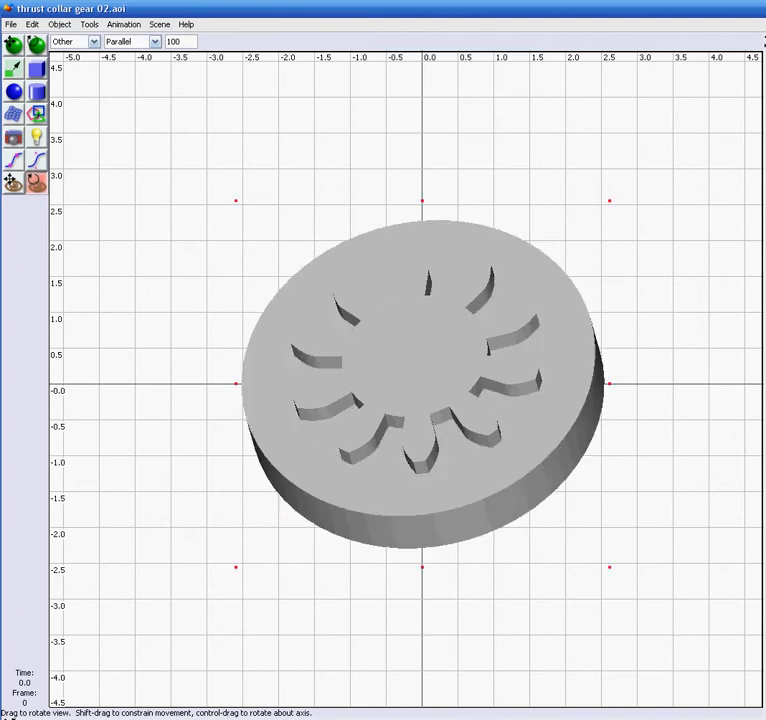
mouse_move(498, 295)
mouse_down()
mouse_move(506, 209)
mouse_move(513, 267)
mouse_move(498, 298)
mouse_move(469, 289)
mouse_move(503, 280)
mouse_move(474, 301)
mouse_move(446, 301)
mouse_move(456, 287)
mouse_move(474, 296)
mouse_move(498, 276)
mouse_up()
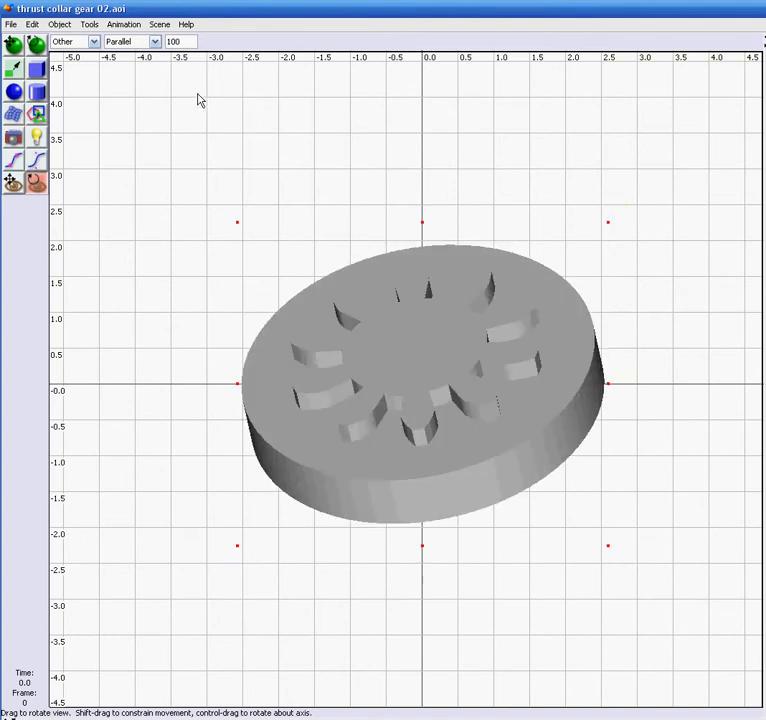
click(90, 26)
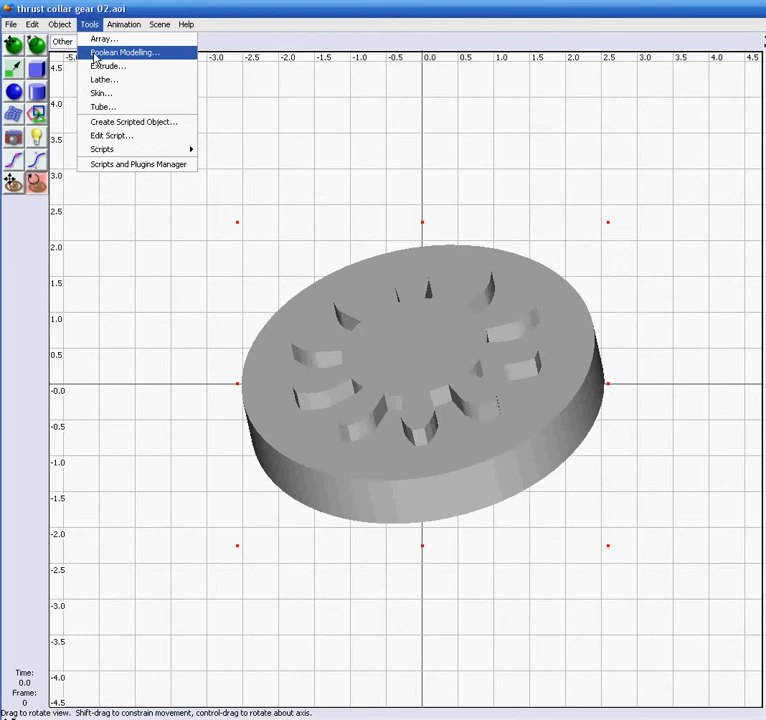
click(96, 53)
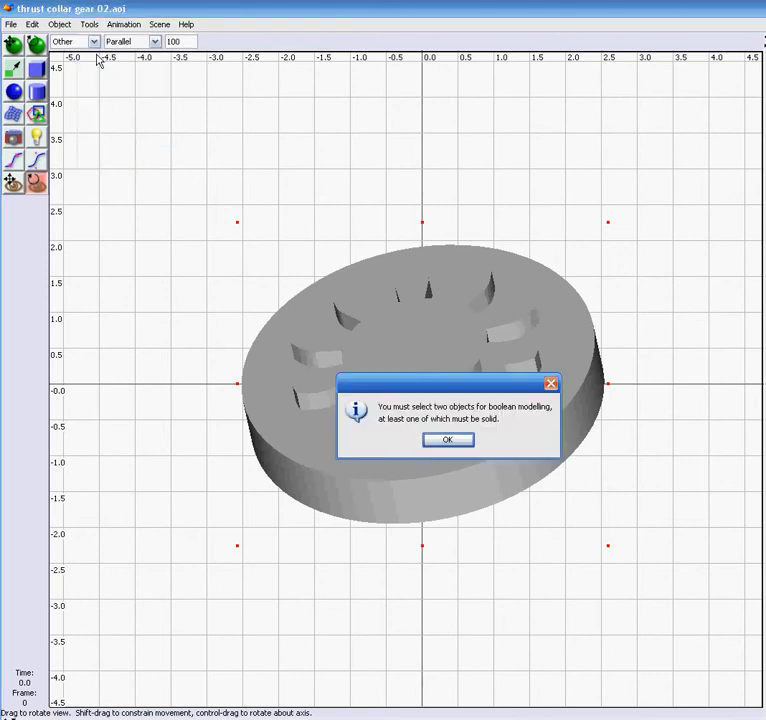
click(463, 441)
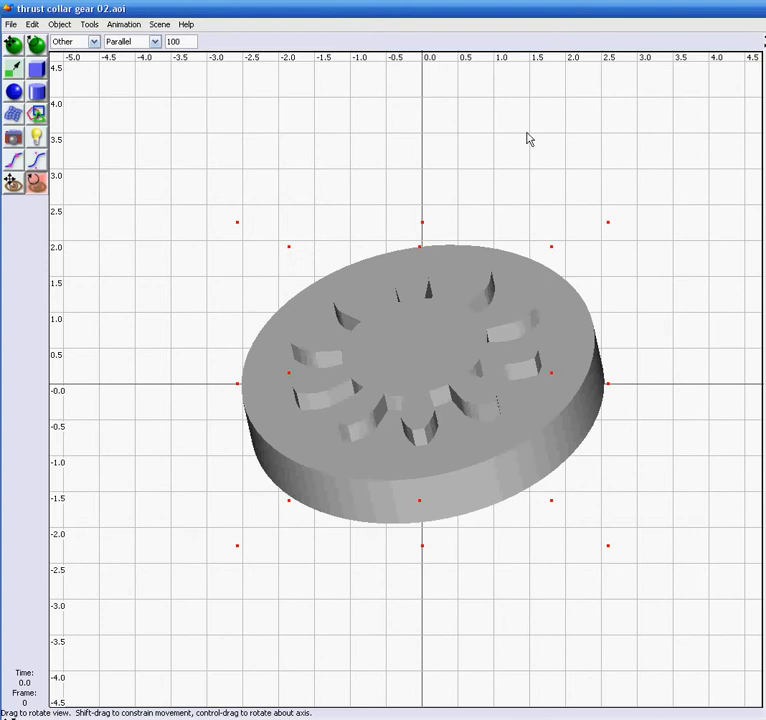
Select both the gear and the round collar, preview the Boolean Modelling operations Union and Second - First, and cancel the boolean
click(90, 24)
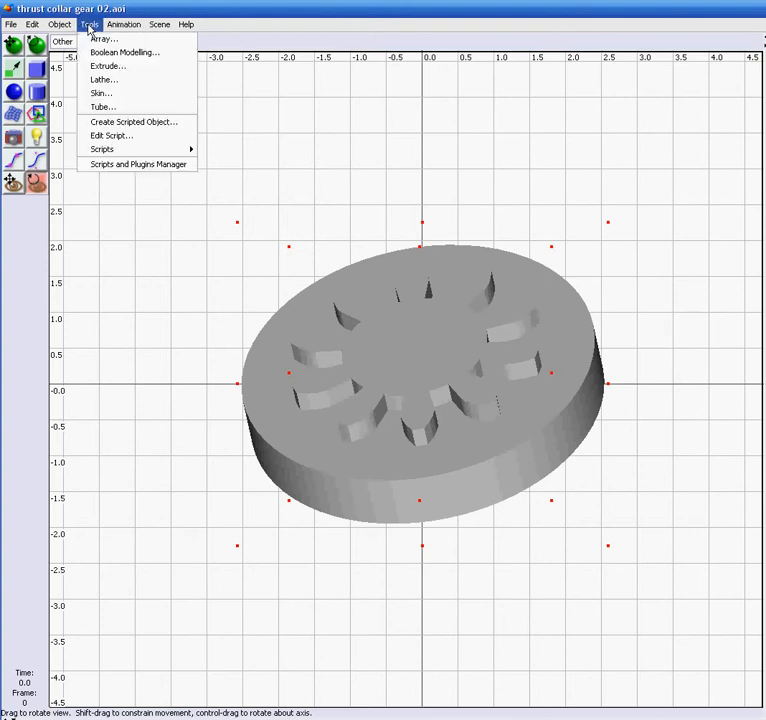
click(100, 54)
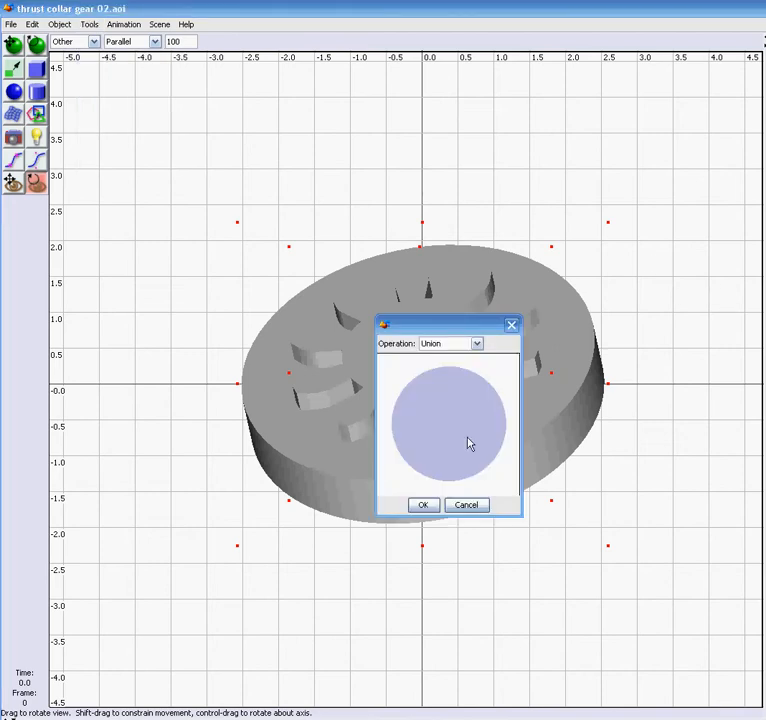
drag(466, 411, 462, 366)
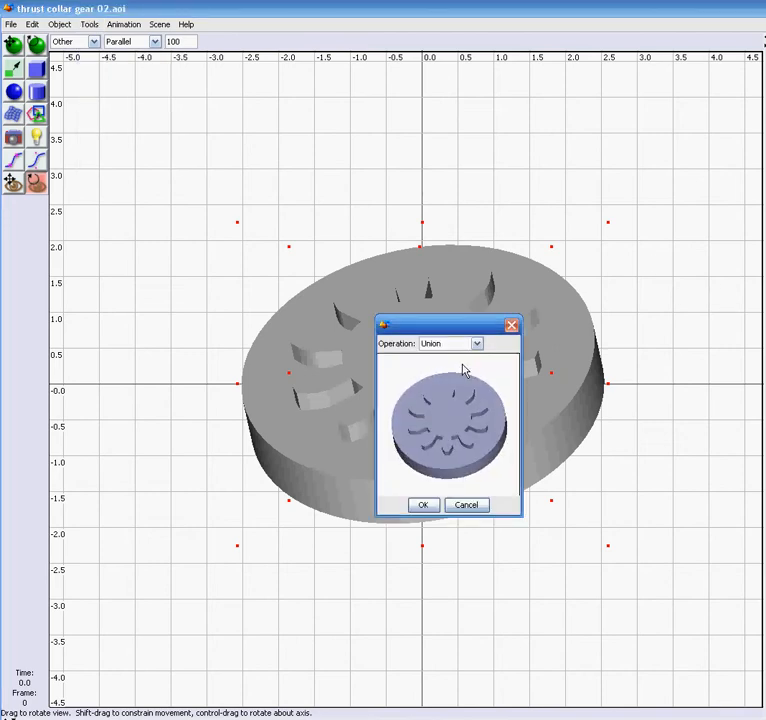
click(477, 343)
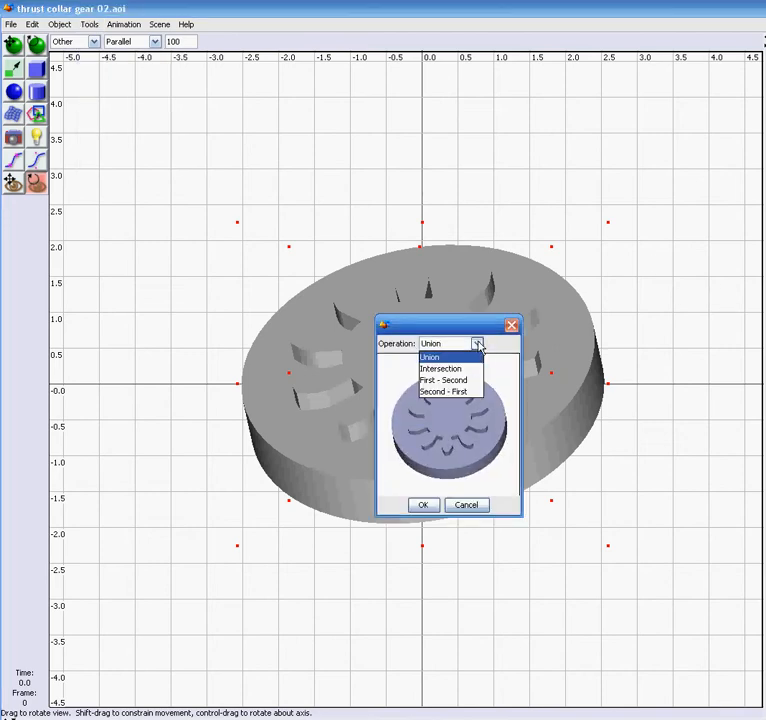
click(455, 395)
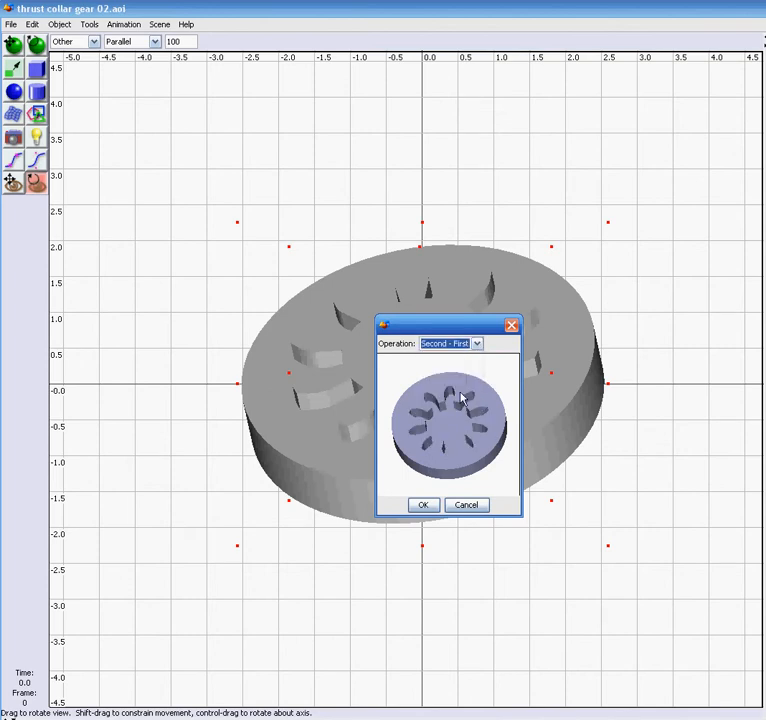
mouse_move(492, 415)
mouse_down()
mouse_move(460, 397)
mouse_move(474, 385)
mouse_move(467, 424)
mouse_move(494, 436)
mouse_move(500, 389)
mouse_move(487, 388)
mouse_move(465, 407)
mouse_move(508, 410)
mouse_move(468, 380)
mouse_move(510, 441)
mouse_move(515, 398)
mouse_move(489, 423)
mouse_move(490, 409)
mouse_up()
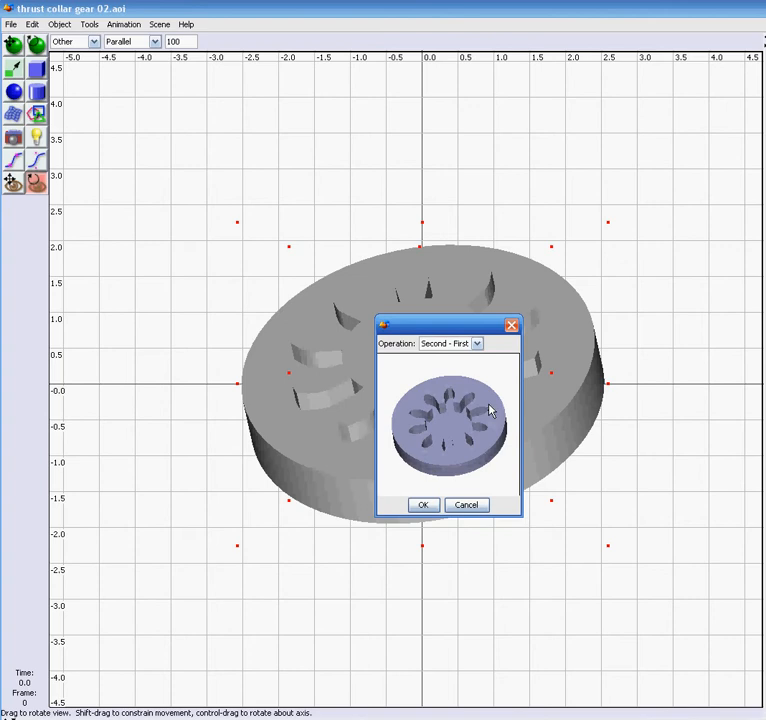
click(478, 508)
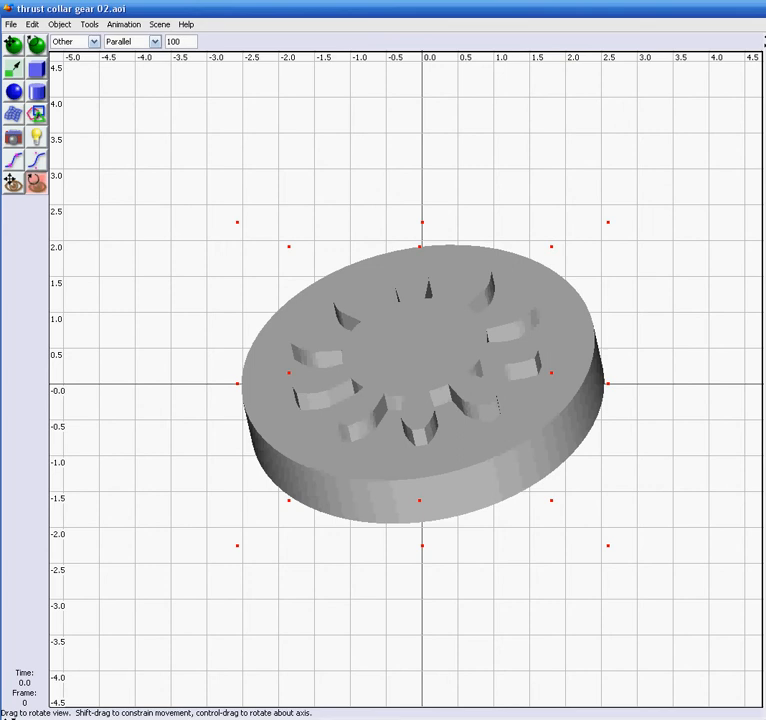
Hide the gear and the solid collar, and display the collar with the gear-shaped cut together with the hexagonal prism
key(ctrl+h)
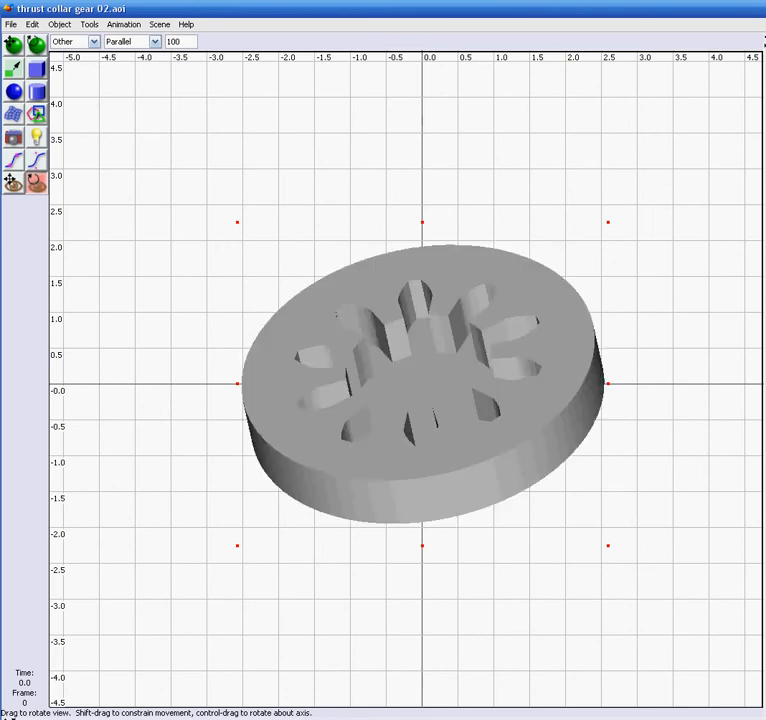
mouse_move(525, 284)
mouse_down()
mouse_move(512, 306)
mouse_move(547, 248)
mouse_move(498, 256)
mouse_move(499, 274)
mouse_move(515, 255)
mouse_move(518, 301)
mouse_move(462, 286)
mouse_move(522, 270)
mouse_move(525, 236)
mouse_move(526, 254)
mouse_move(504, 304)
mouse_move(521, 262)
mouse_up()
click(764, 180)
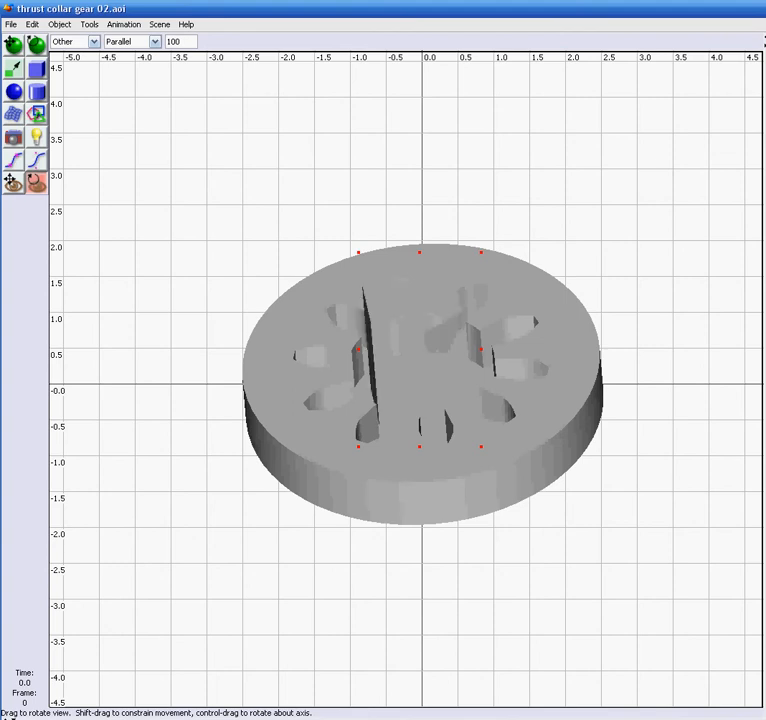
mouse_move(499, 227)
mouse_down()
mouse_move(487, 251)
mouse_move(484, 317)
mouse_move(518, 294)
mouse_move(539, 248)
mouse_move(525, 221)
mouse_move(477, 205)
mouse_move(448, 251)
mouse_move(499, 299)
mouse_move(535, 263)
mouse_move(477, 291)
mouse_move(503, 227)
mouse_move(539, 219)
mouse_move(477, 299)
mouse_move(522, 246)
mouse_move(497, 261)
mouse_move(505, 288)
mouse_move(511, 229)
mouse_move(491, 268)
mouse_move(498, 253)
mouse_up()
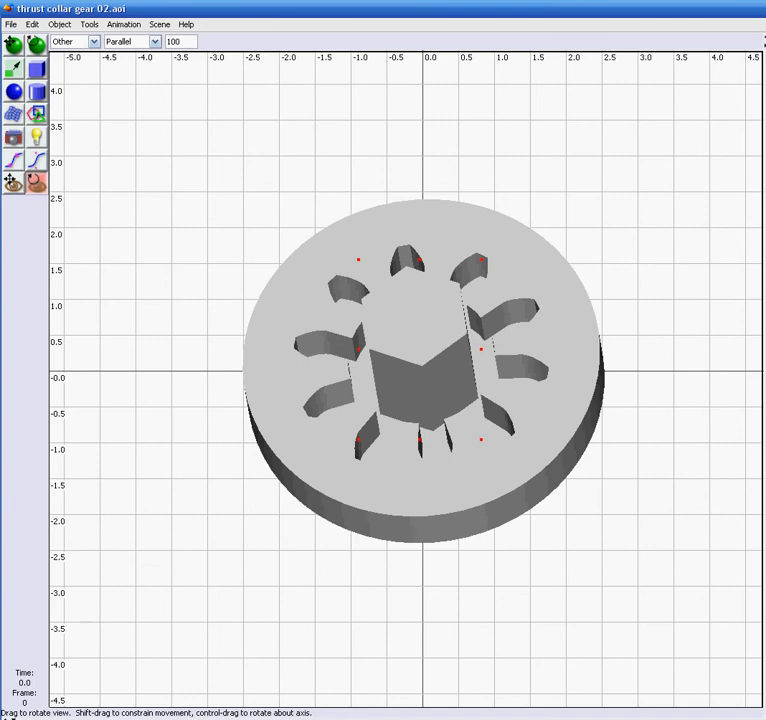
Select all objects in the scene, hide them, and show the cut collar and hexagonal prism again
key(ctrl+a)
key(ctrl+h)
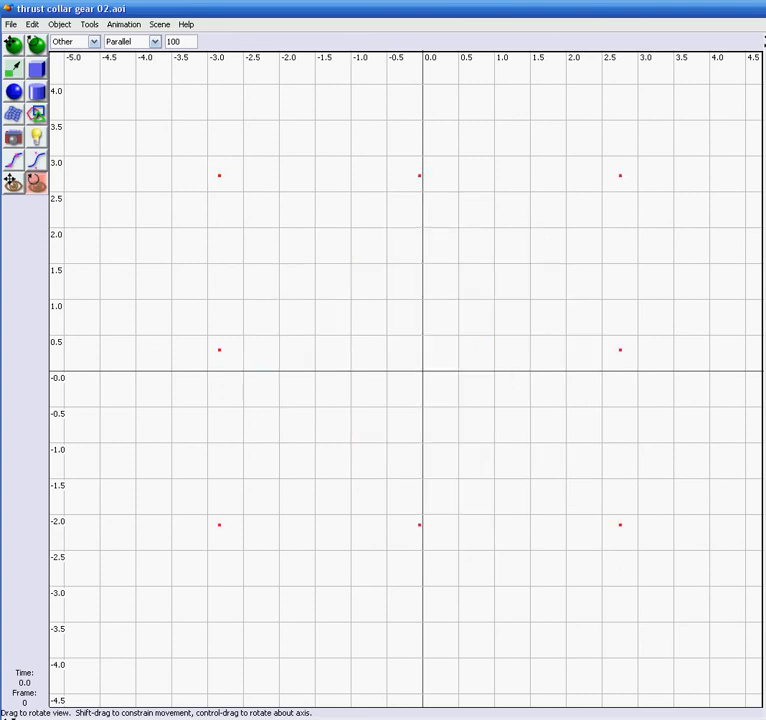
key(ctrl+shift+h)
drag(540, 226, 544, 288)
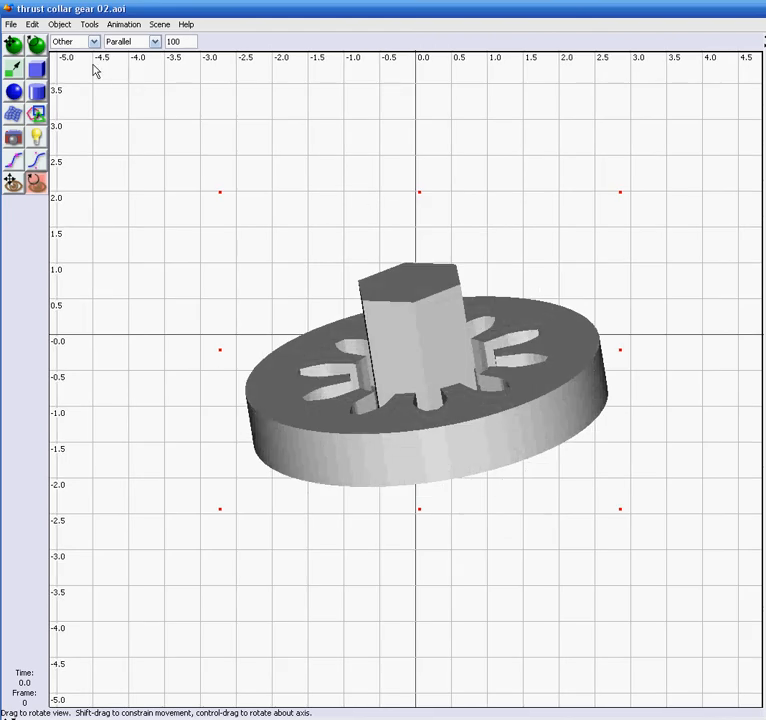
click(10, 24)
mouse_move(31, 102)
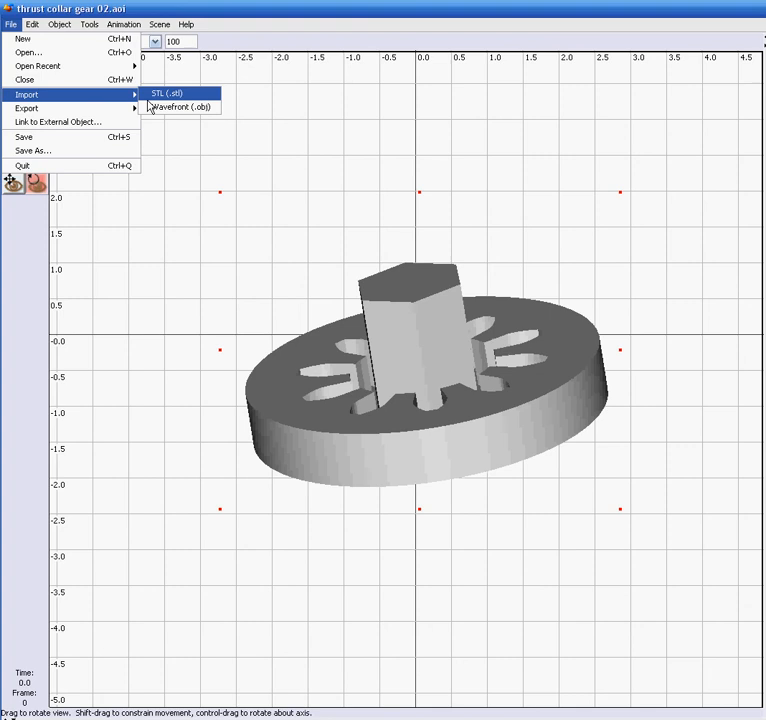
click(300, 110)
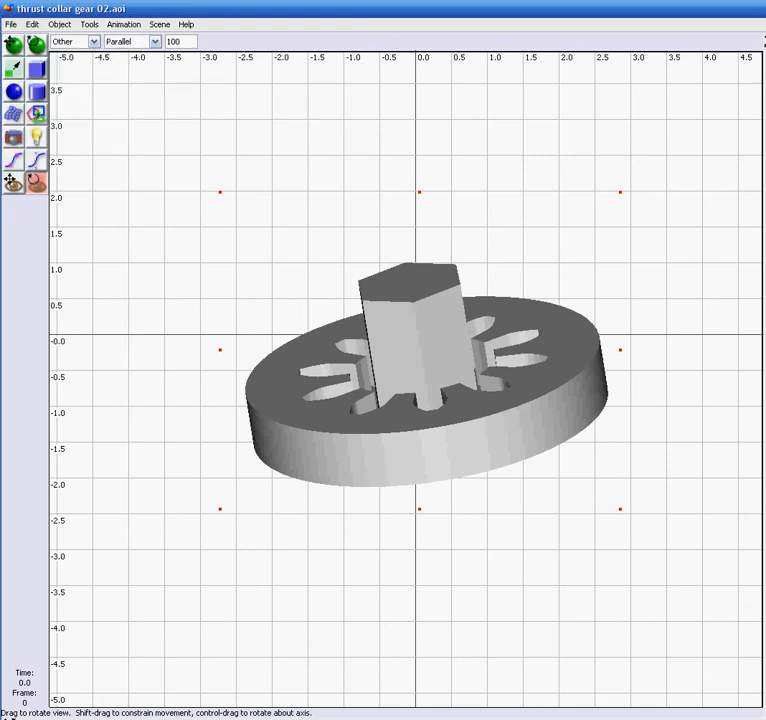